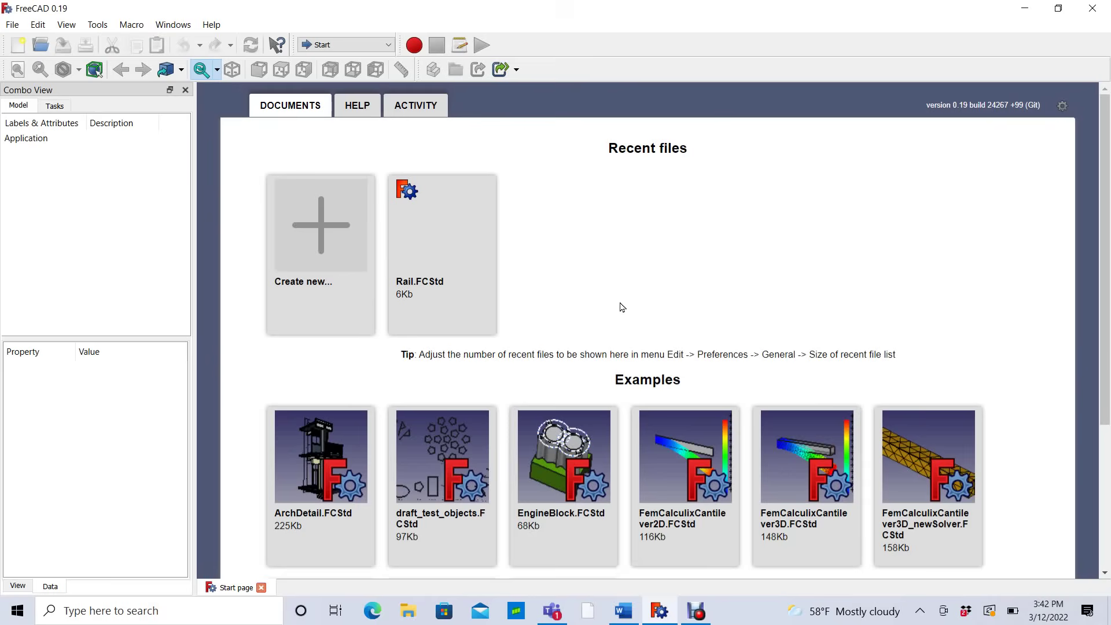
Open the EngineBlock.FCStd example and select its Crankcase part to show its properties.
click(554, 491)
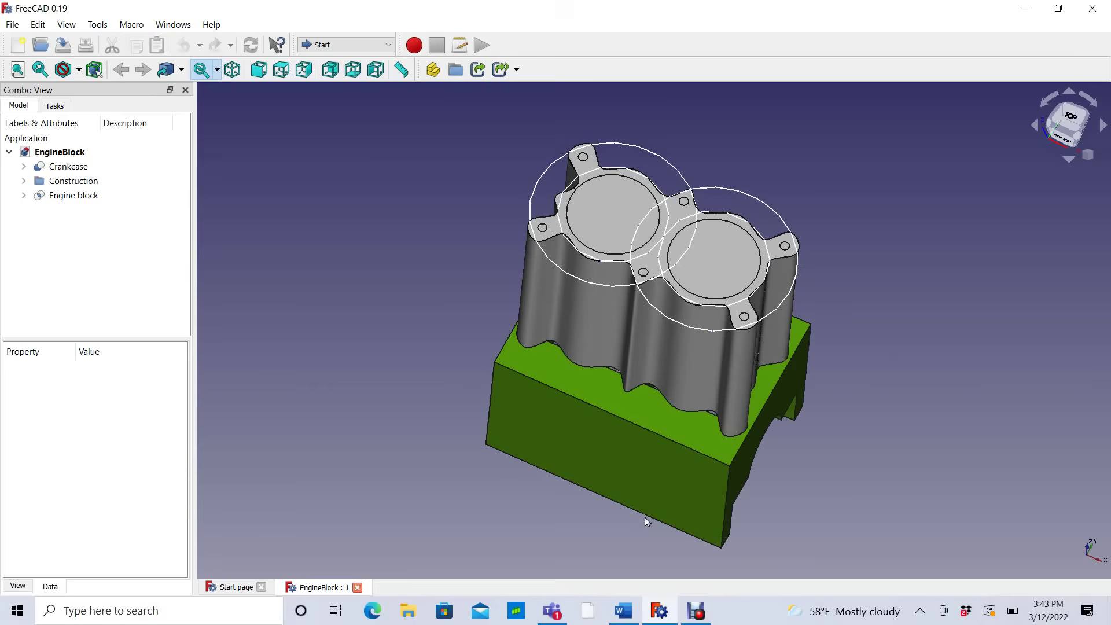
click(586, 452)
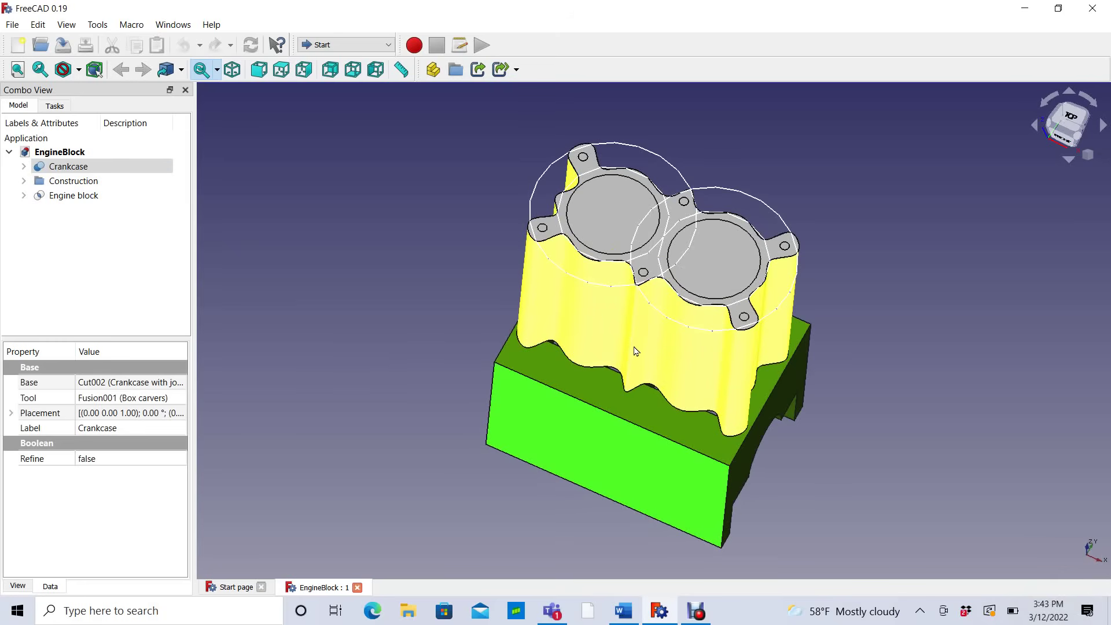
scroll(635, 351, down, 4)
scroll(635, 351, down, 3)
scroll(635, 351, down, 3)
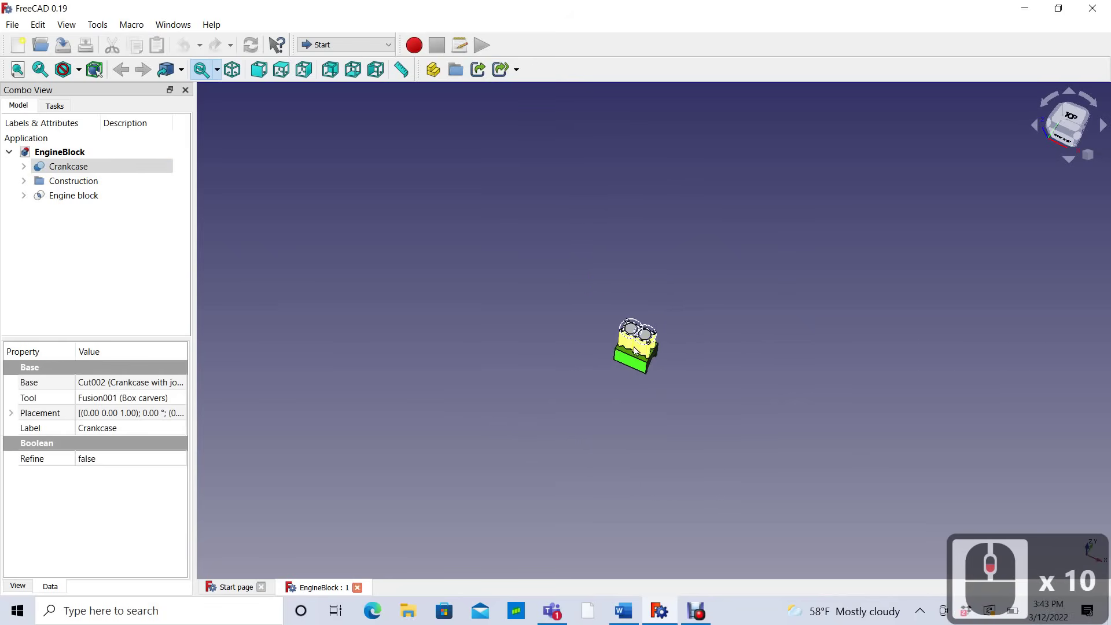
scroll(635, 350, up, 8)
scroll(635, 350, up, 3)
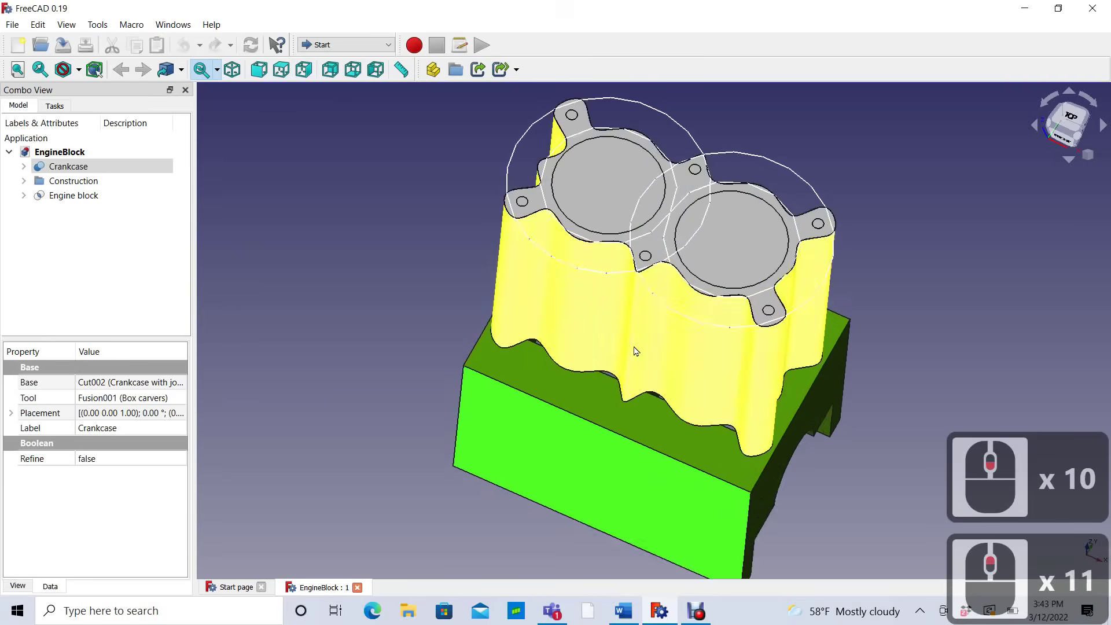
scroll(636, 351, up, 7)
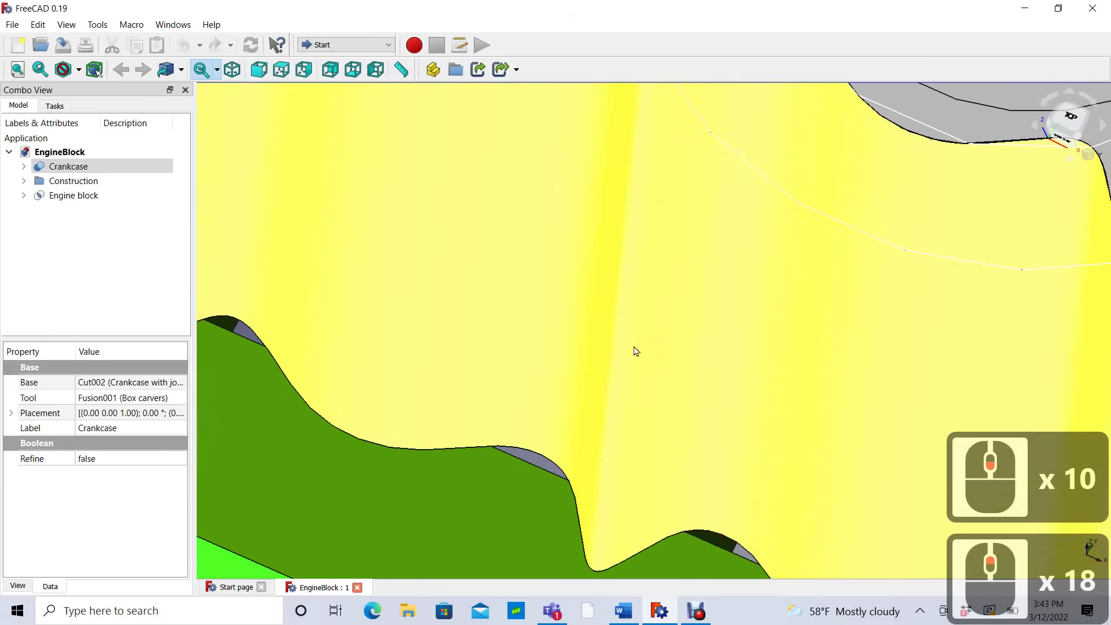
scroll(635, 350, down, 6)
scroll(635, 351, down, 3)
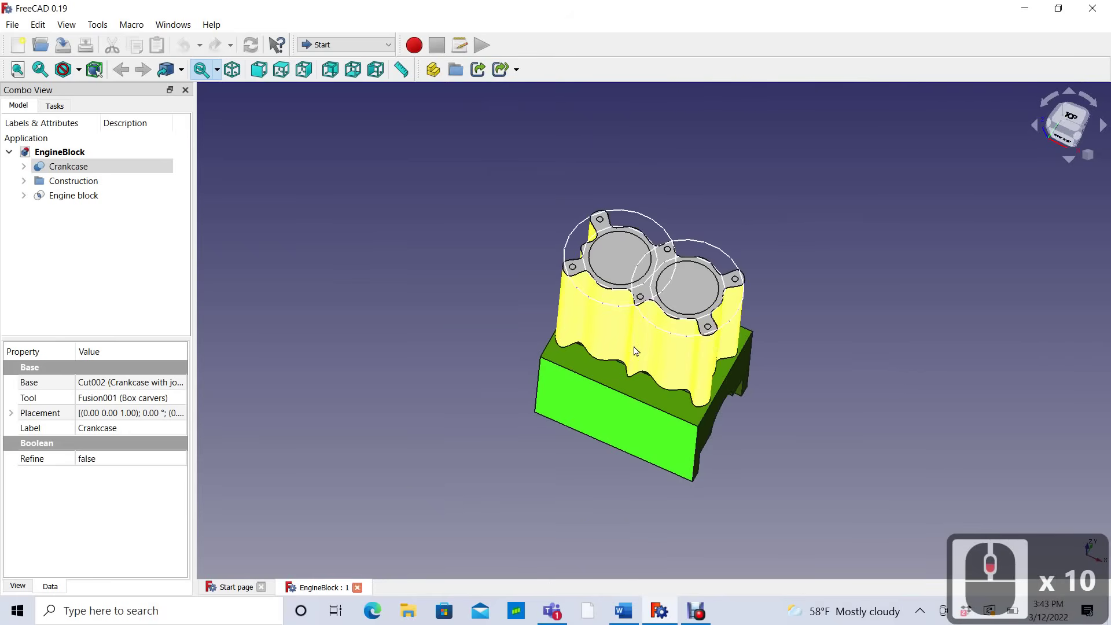
scroll(331, 466, up, 2)
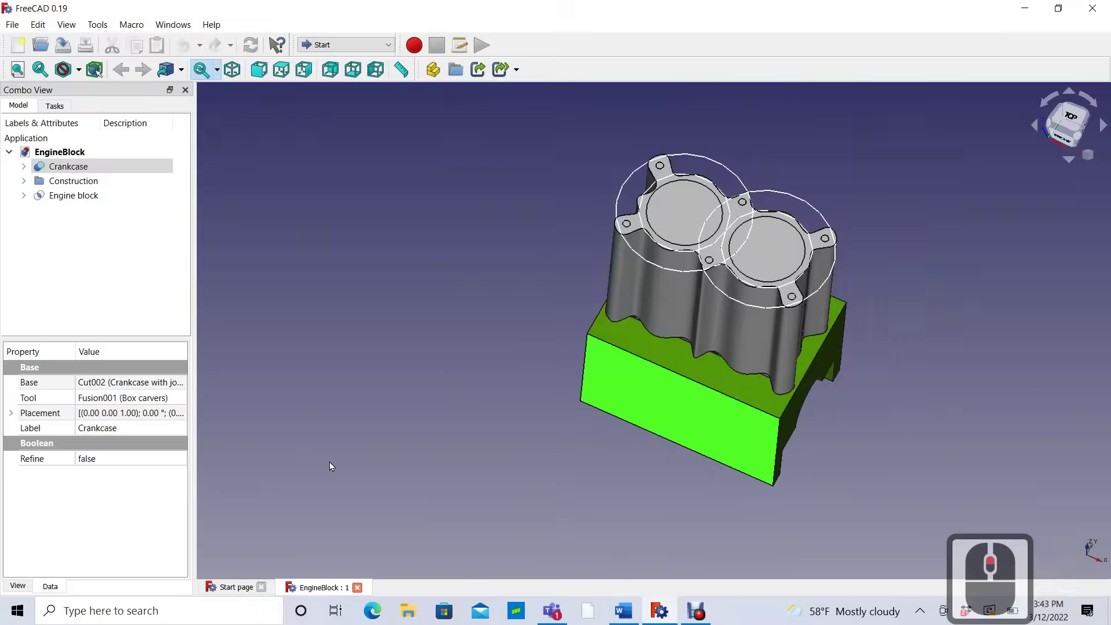
scroll(331, 466, up, 4)
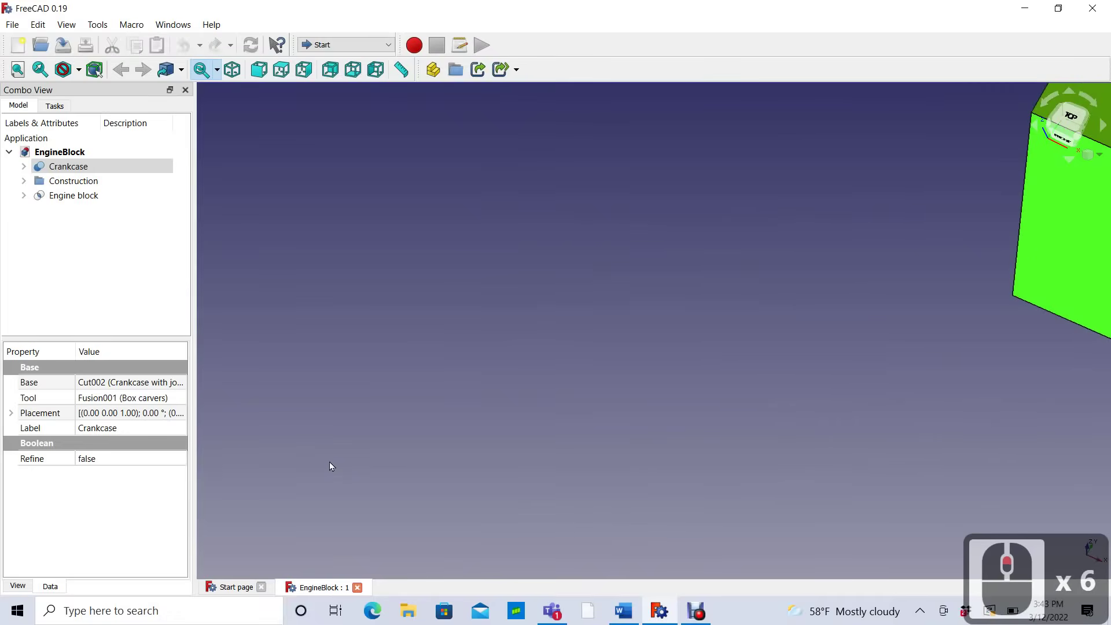
scroll(331, 466, down, 5)
scroll(331, 465, down, 3)
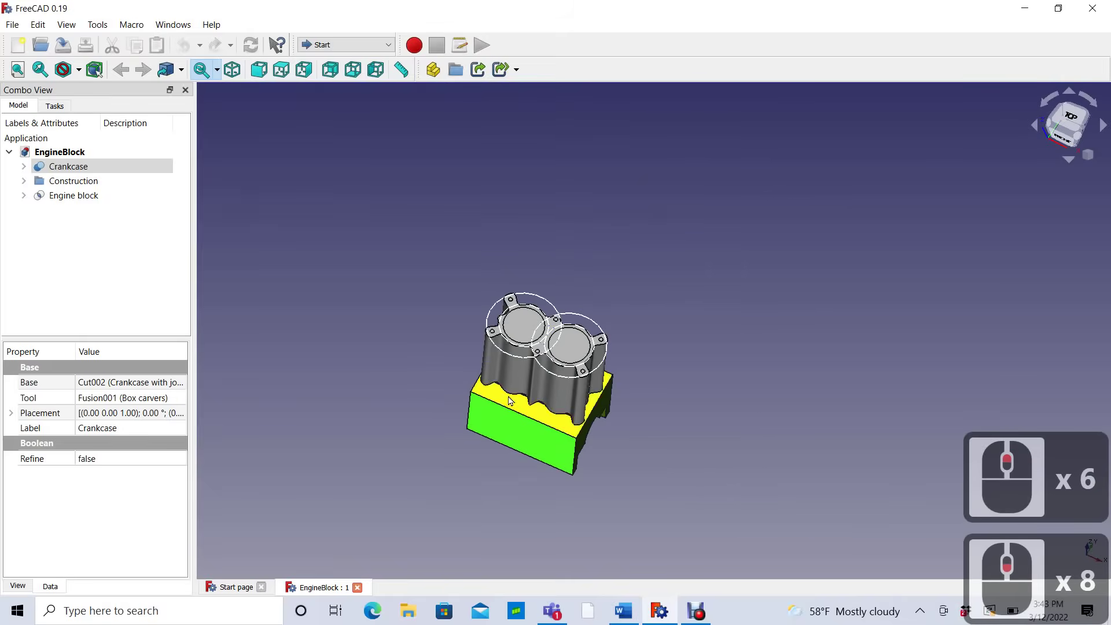
scroll(462, 430, up, 1)
scroll(442, 431, up, 1)
scroll(470, 414, up, 1)
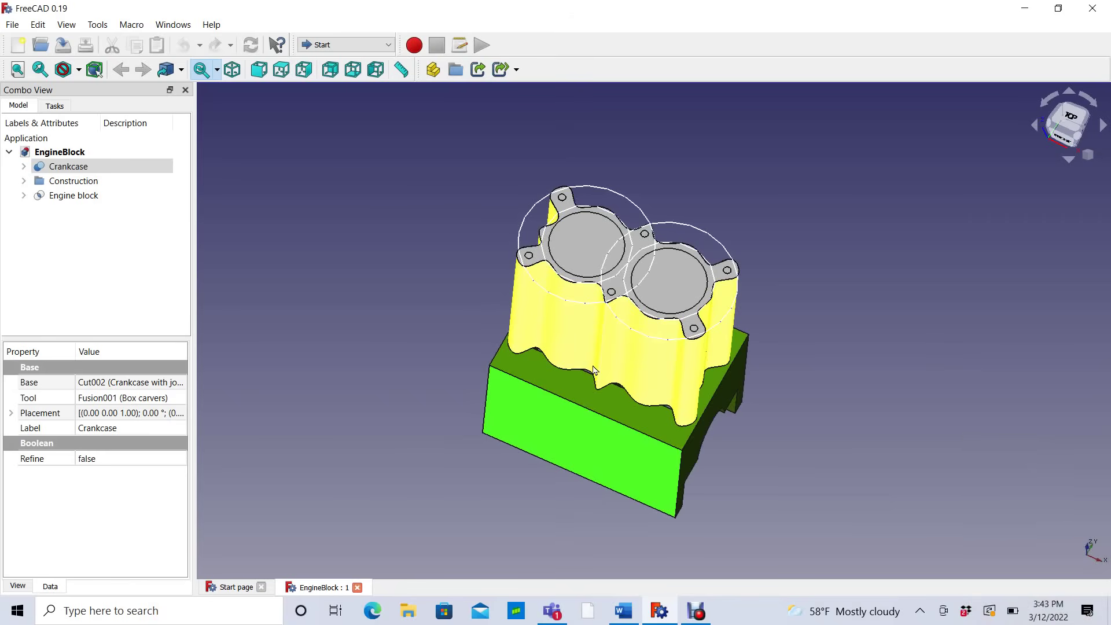
Pan the engine block up and to the right, then orbit it to a new angle.
middle_drag(595, 370, 656, 334)
right_click(654, 347)
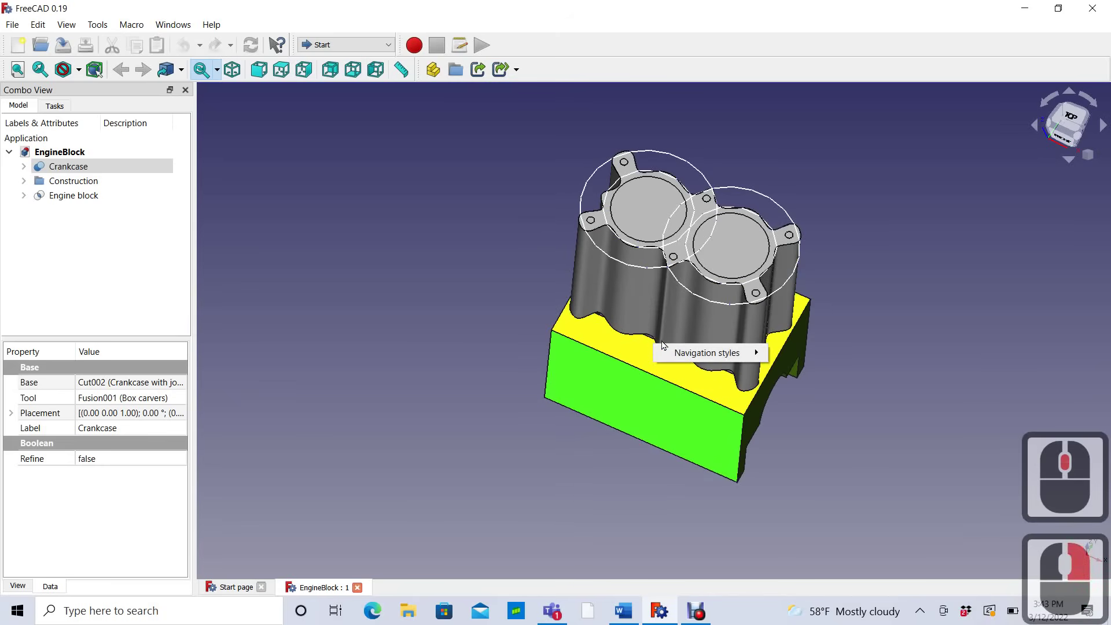
click(662, 345)
mouse_move(663, 341)
middle_down()
mouse_move(625, 299)
mouse_move(647, 356)
mouse_move(619, 359)
mouse_move(633, 325)
middle_up()
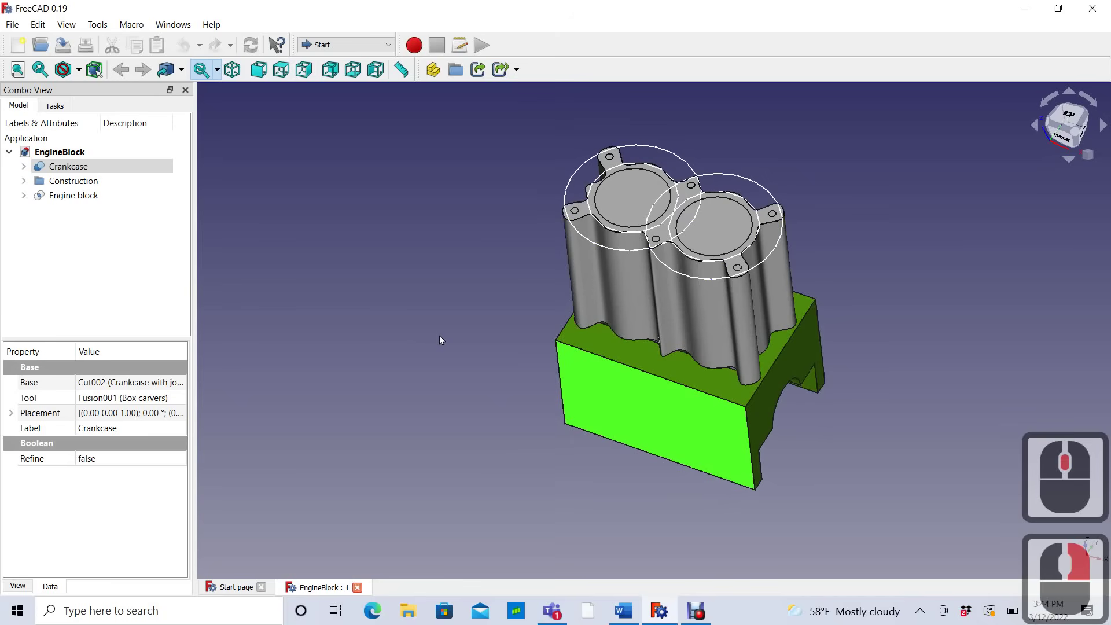
Switch to the OpenInventor navigation style and orbit the engine block to a front-right view.
right_click(477, 366)
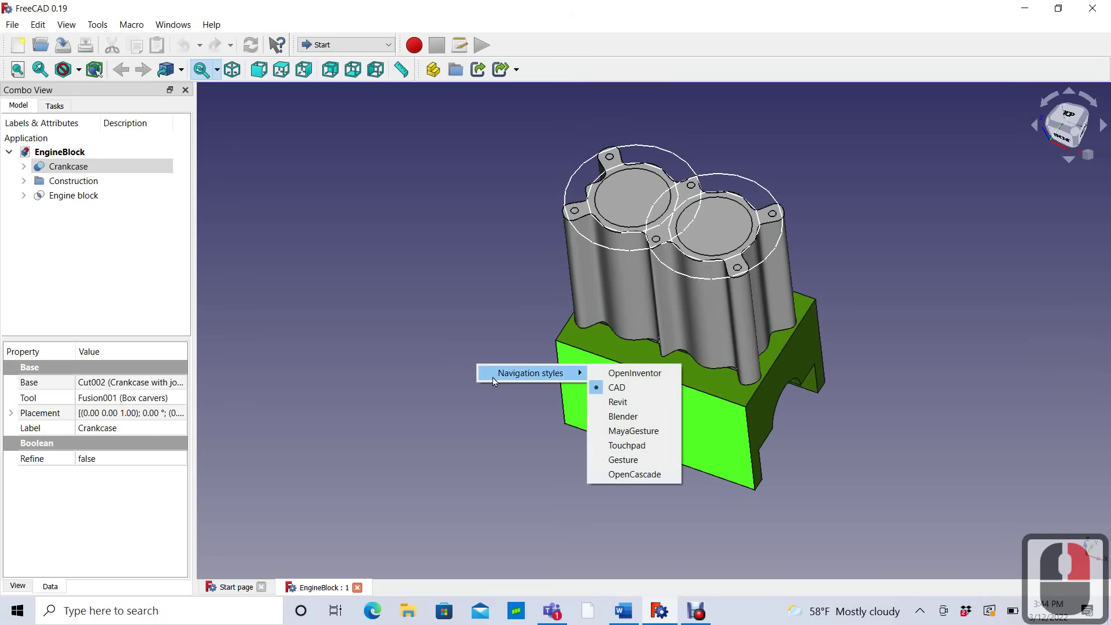
mouse_move(530, 373)
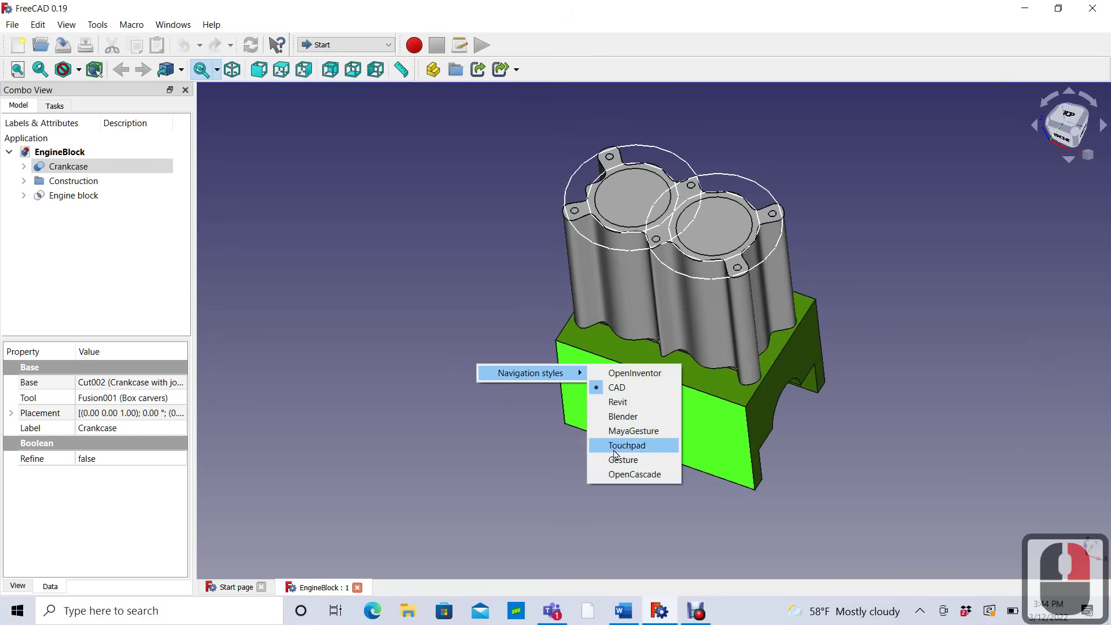
click(638, 373)
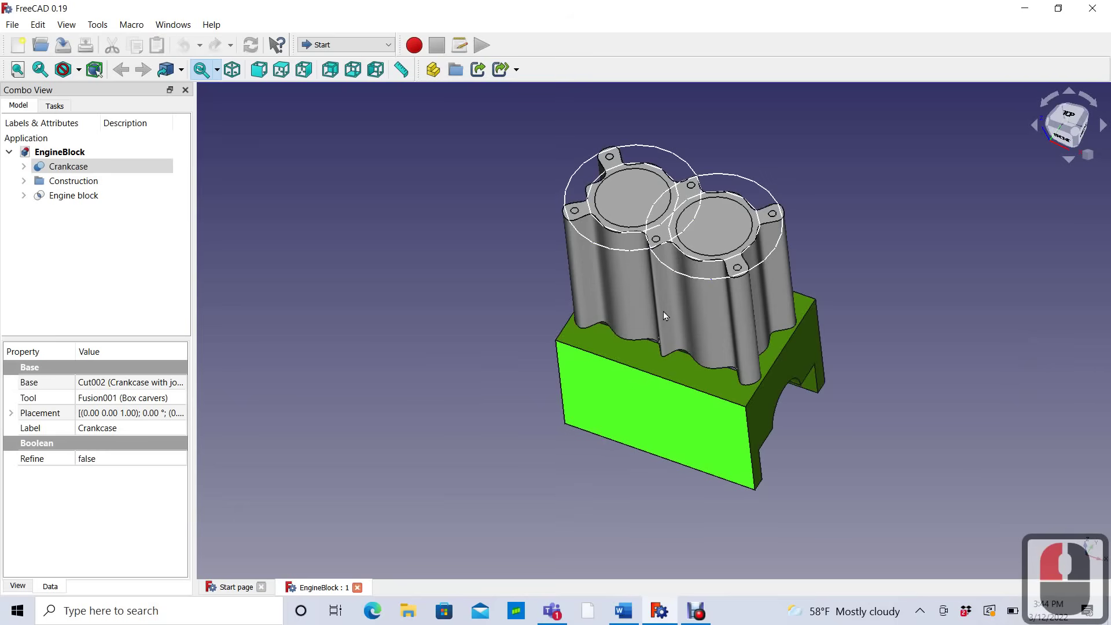
mouse_move(664, 311)
mouse_down()
mouse_move(644, 234)
mouse_move(669, 308)
mouse_up()
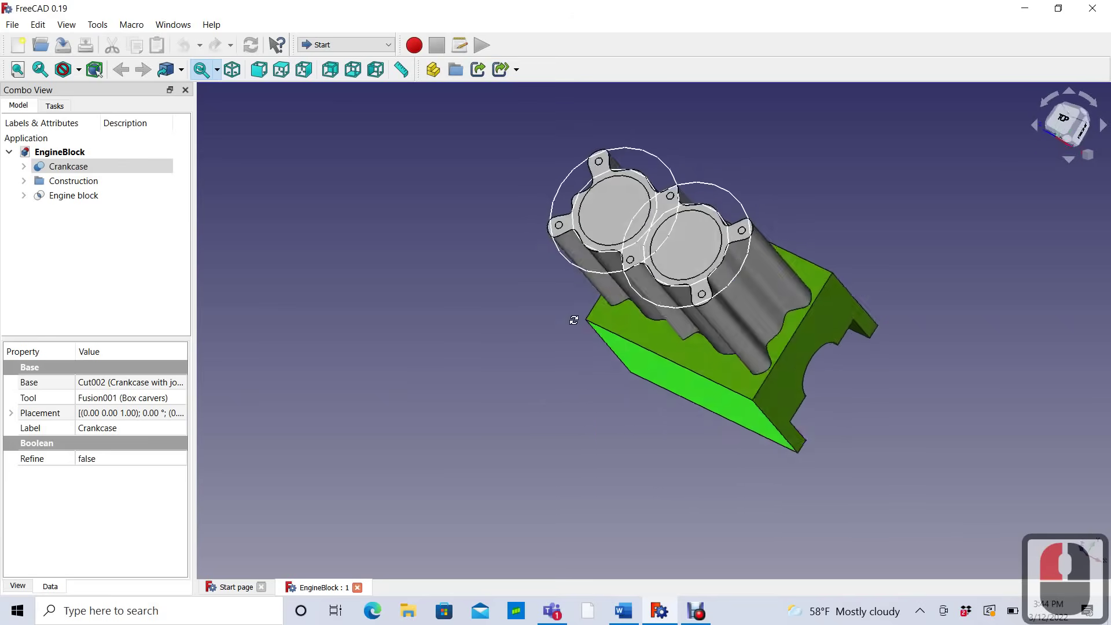
scroll(669, 308, down, 2)
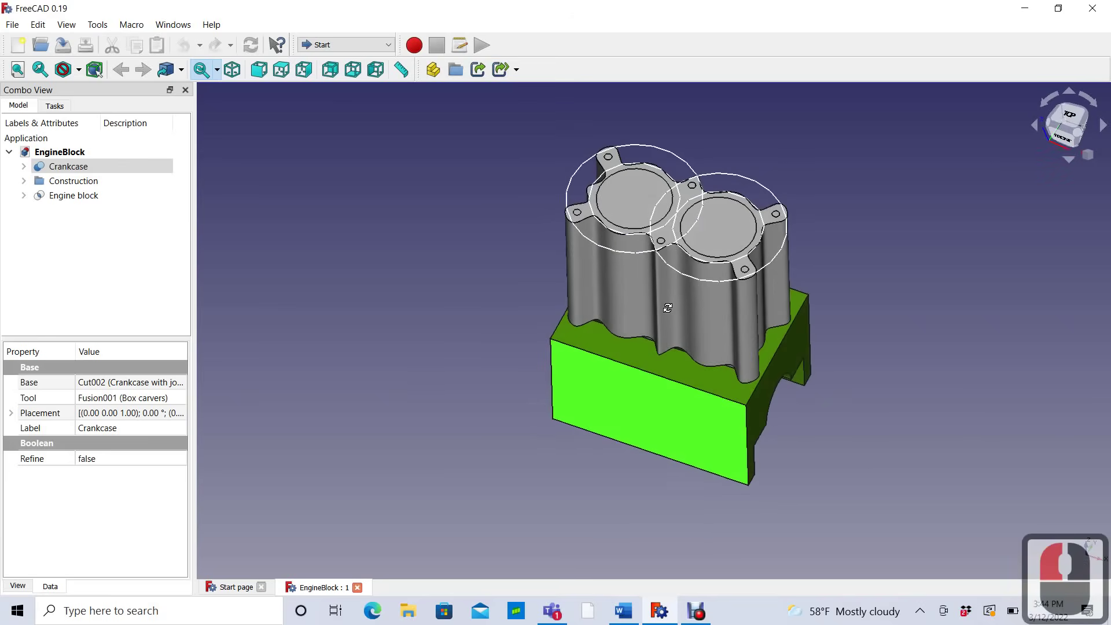
scroll(669, 308, up, 3)
click(668, 308)
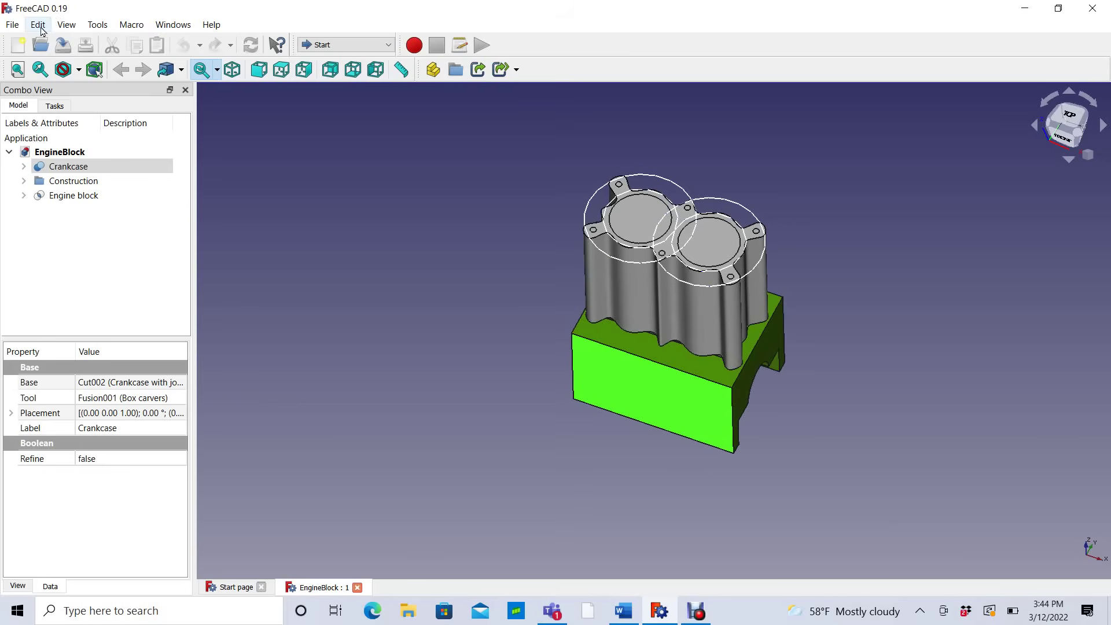
click(40, 27)
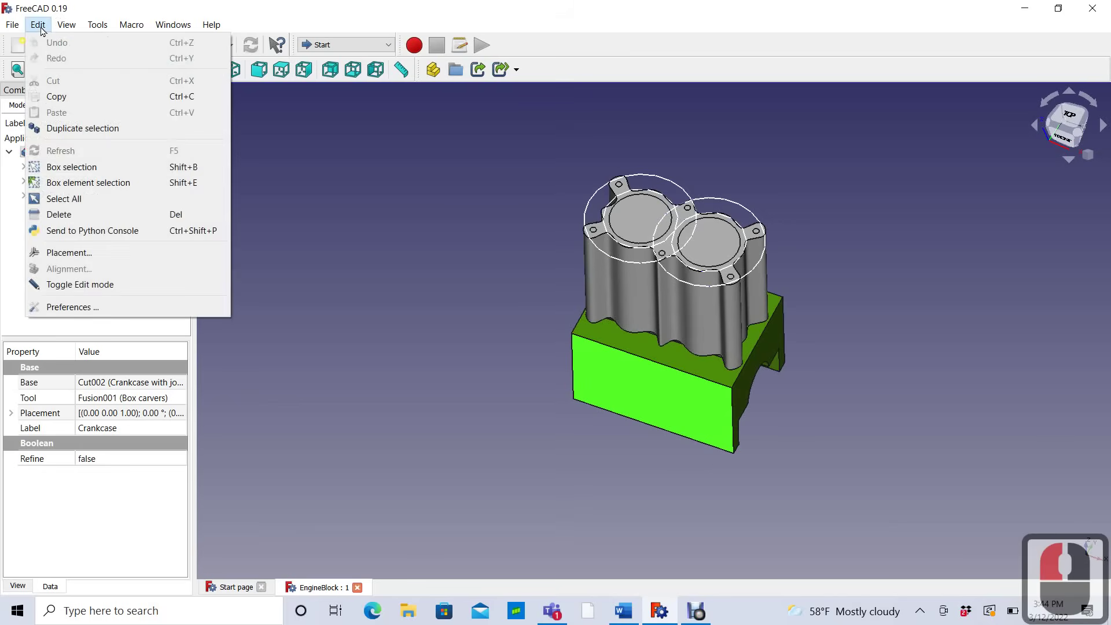
click(69, 307)
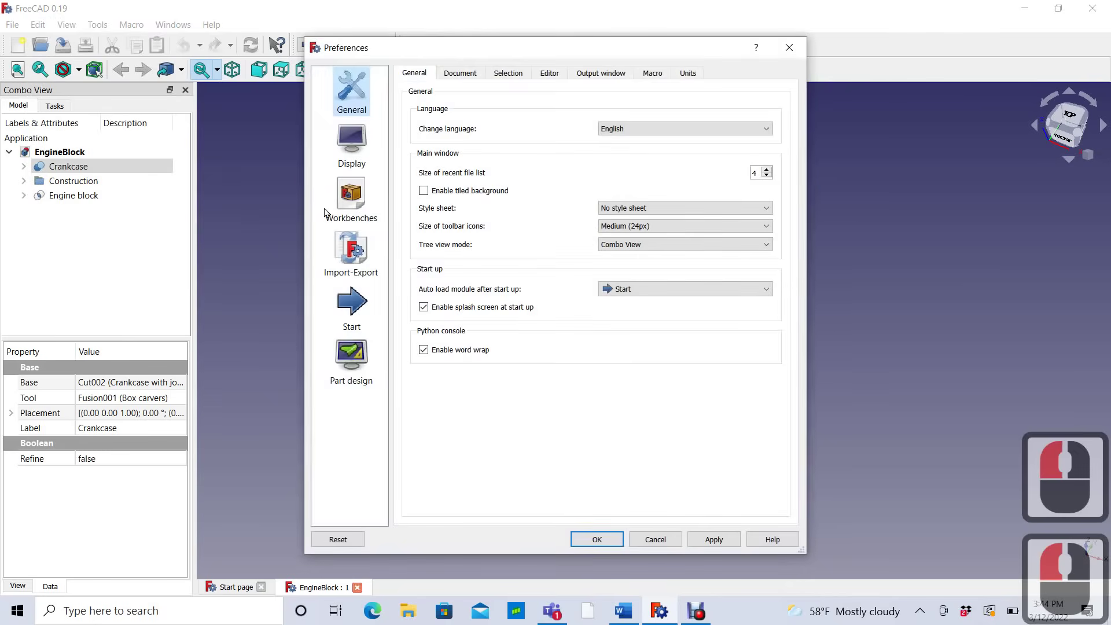
click(353, 151)
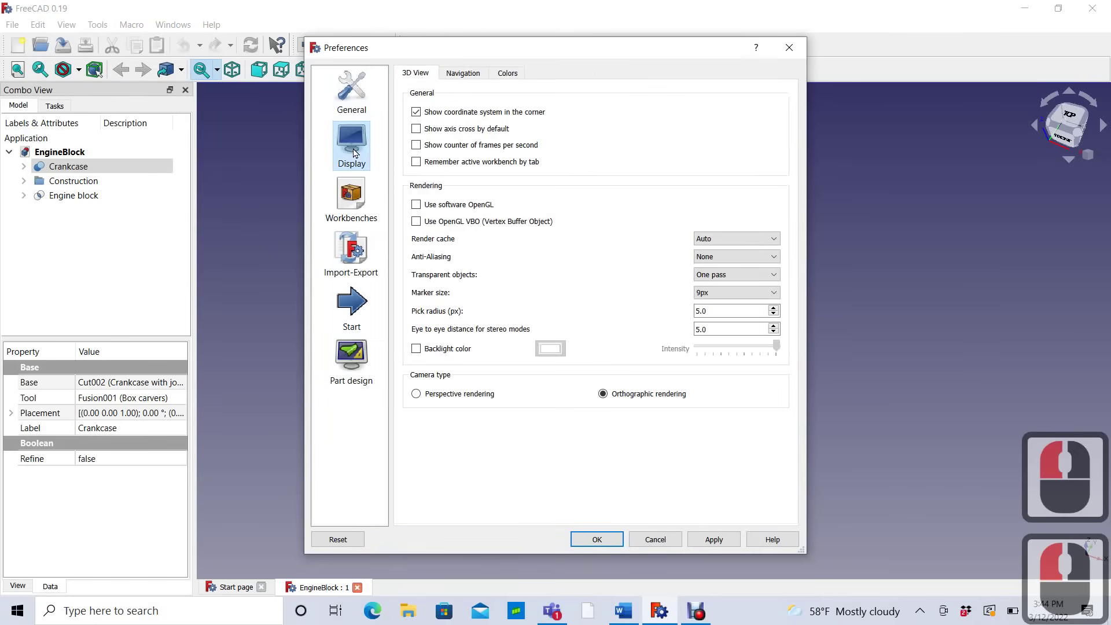
click(463, 74)
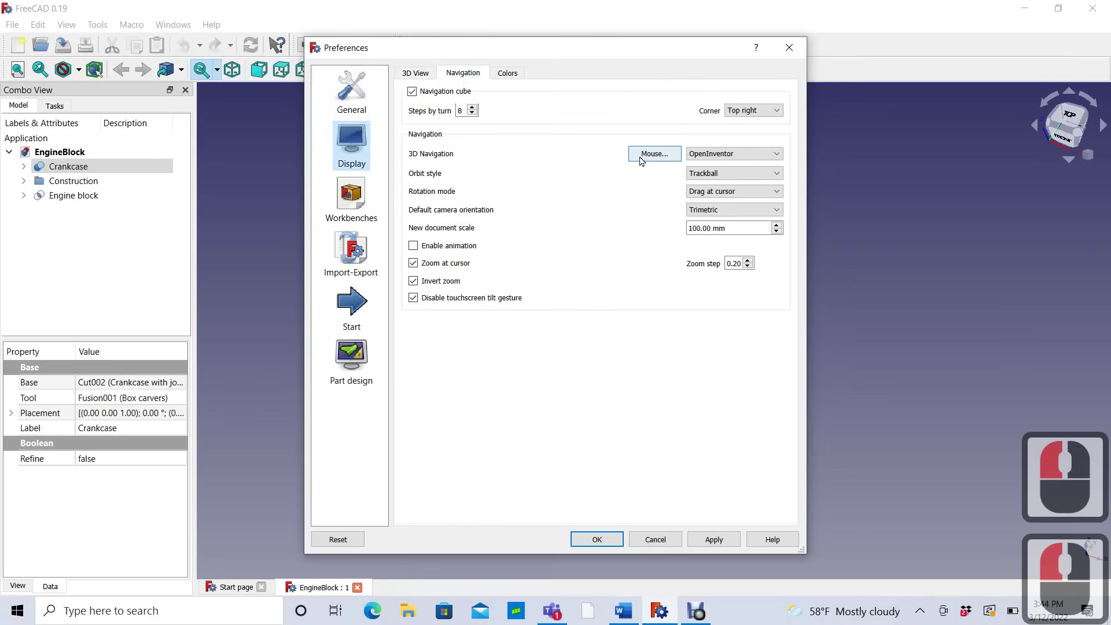
click(773, 154)
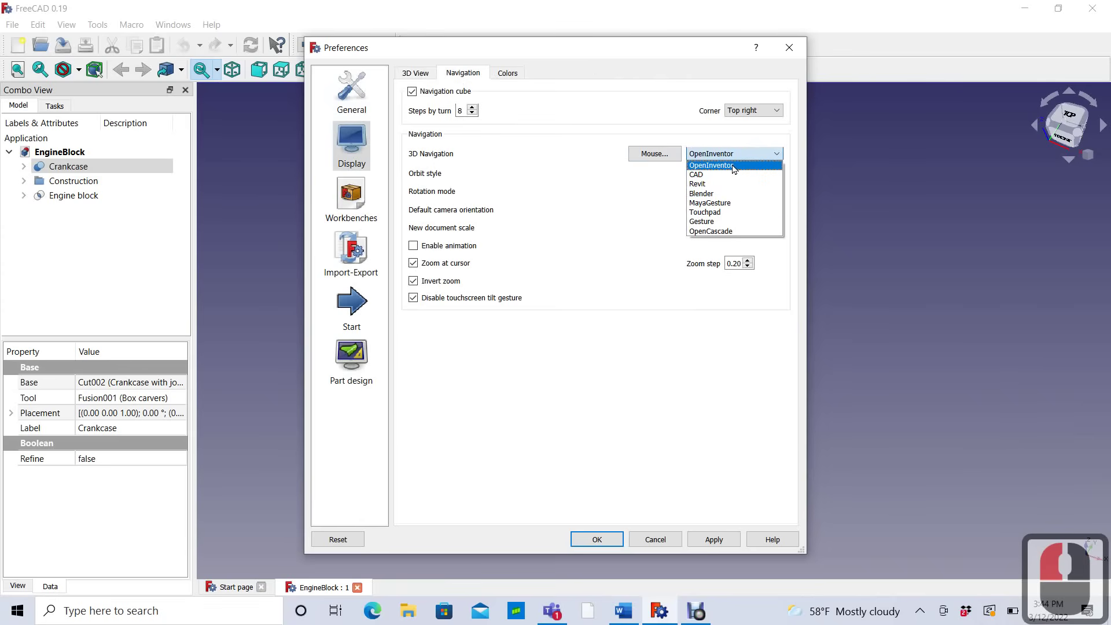
click(733, 167)
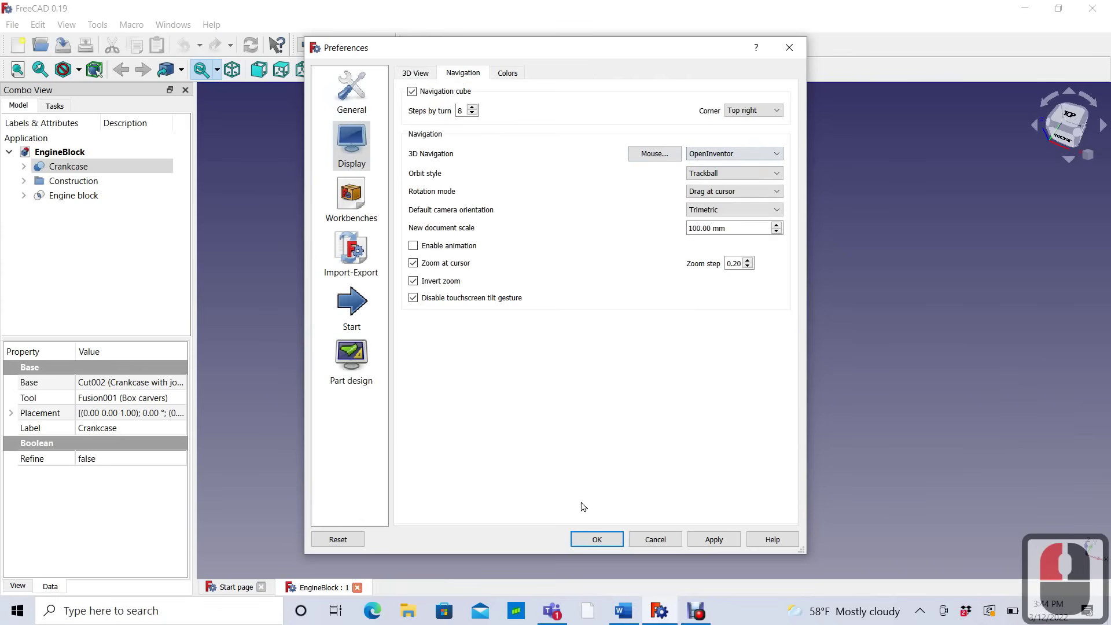
Close the preferences and quit the mouse visualizer app from the system tray.
click(599, 539)
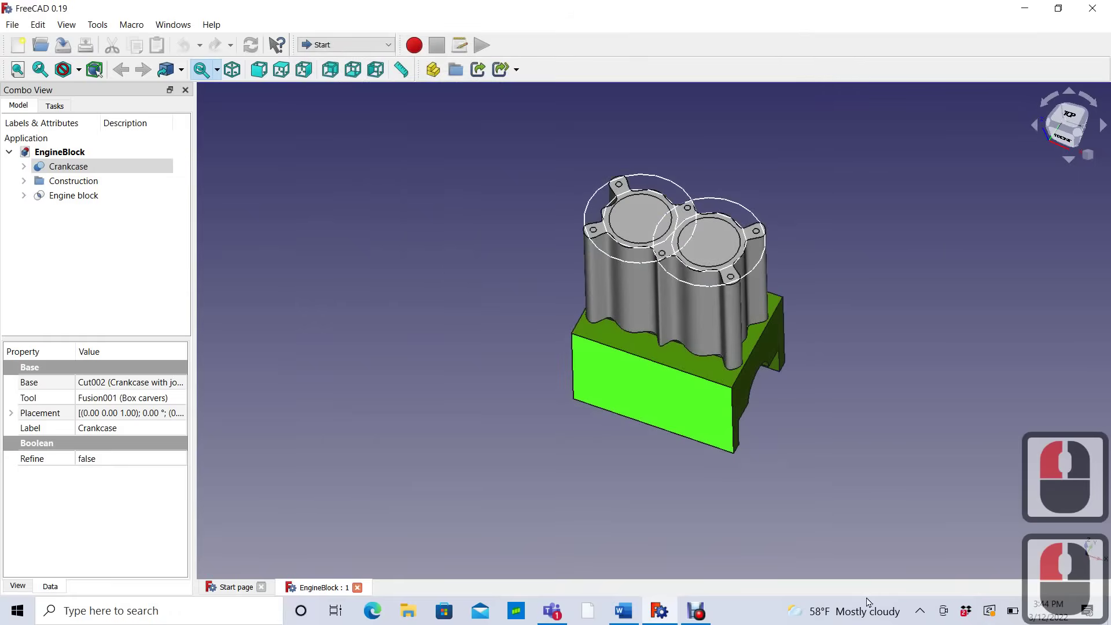
click(922, 612)
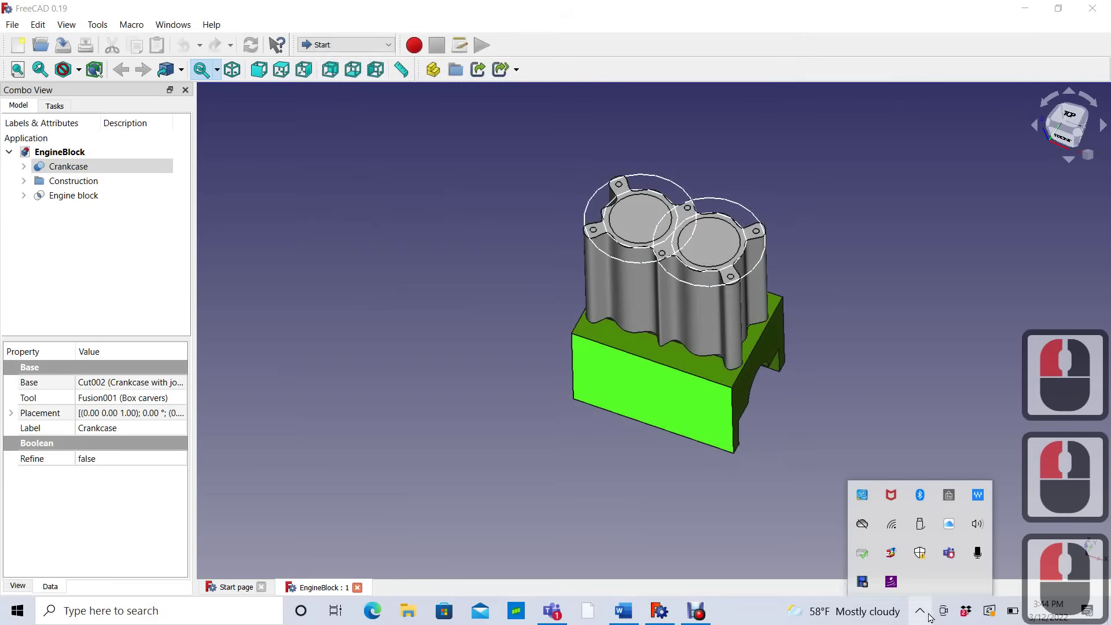
right_click(892, 582)
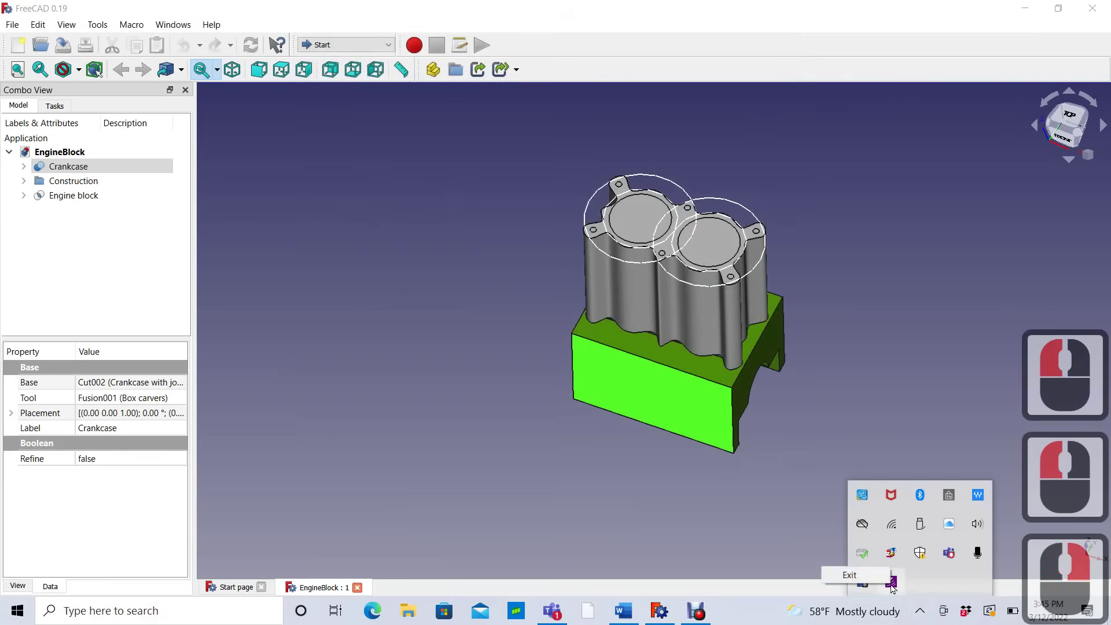
click(869, 576)
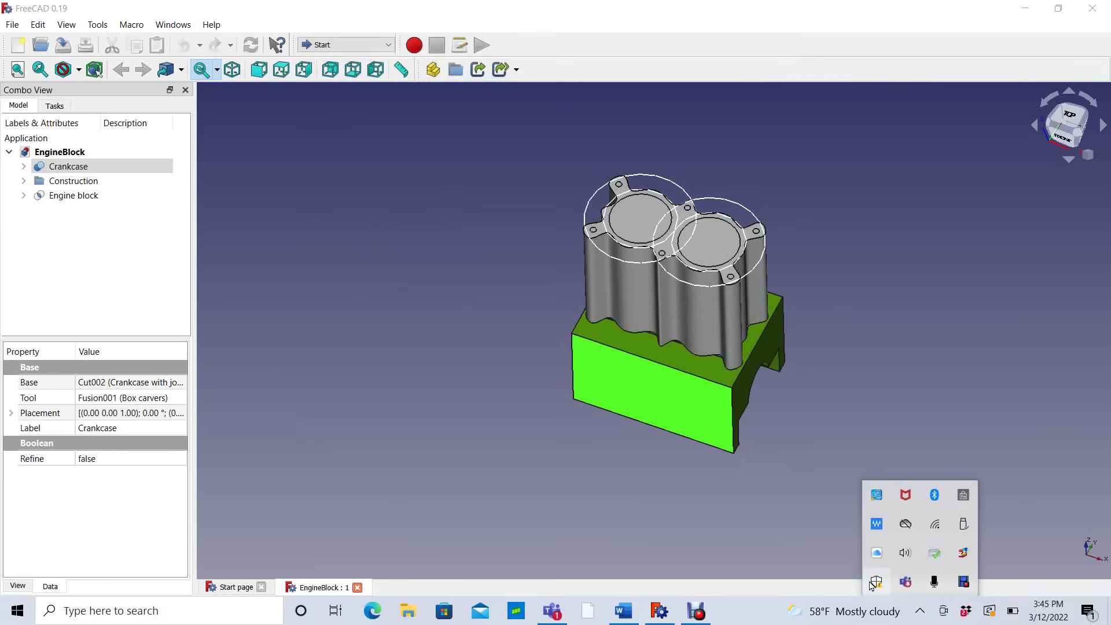
click(599, 503)
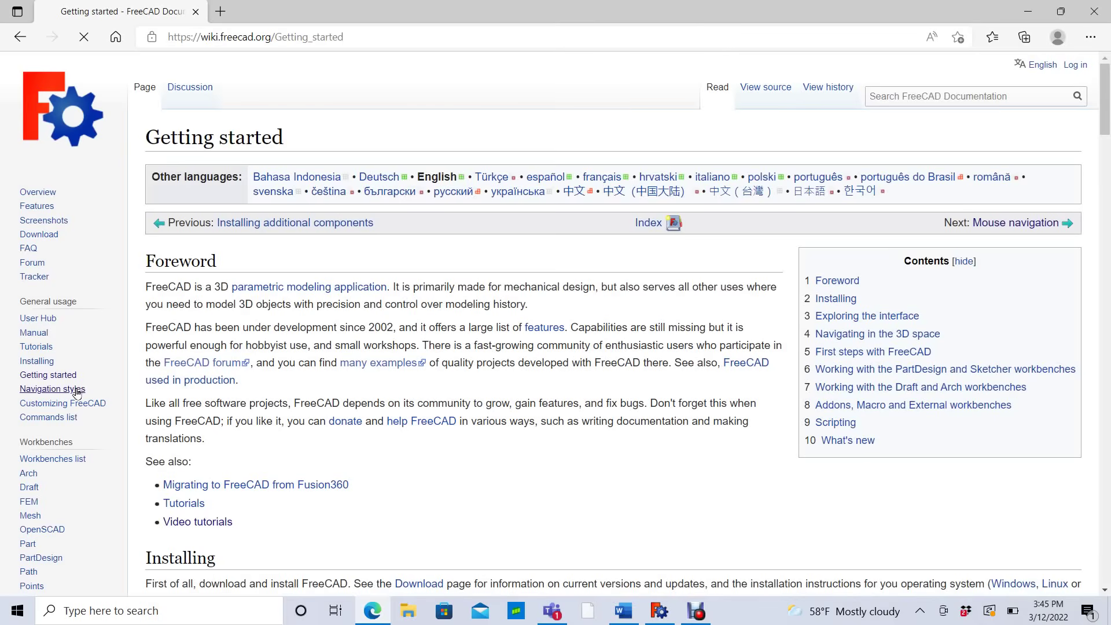
Open the Mouse navigation wiki page and scroll down to the Blender and CAD style tables.
click(76, 390)
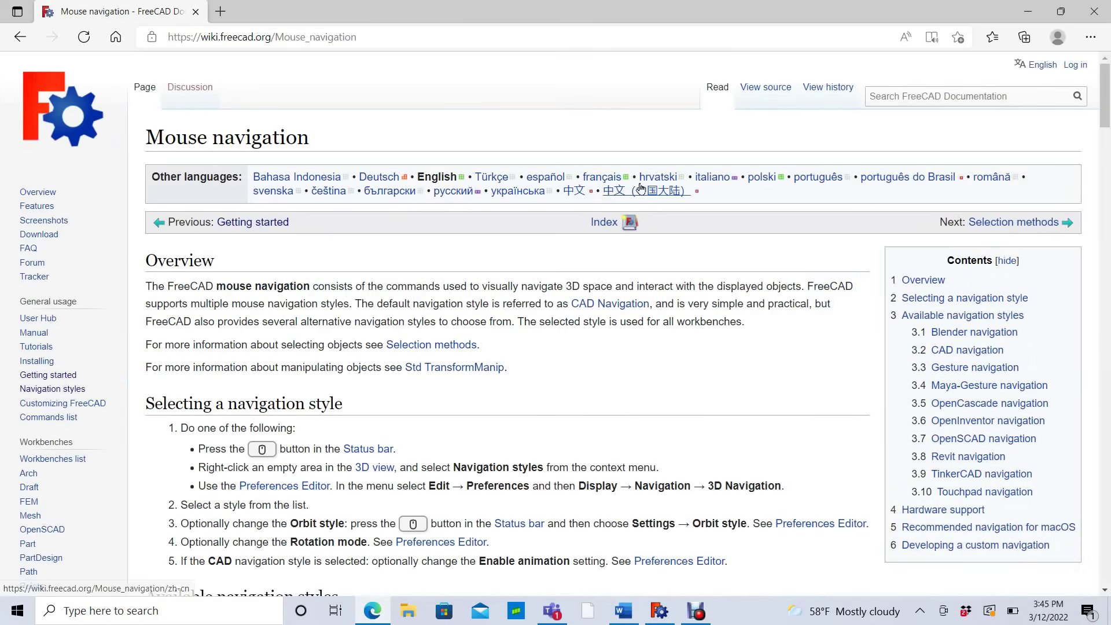
scroll(521, 180, down, 6)
scroll(438, 174, down, 2)
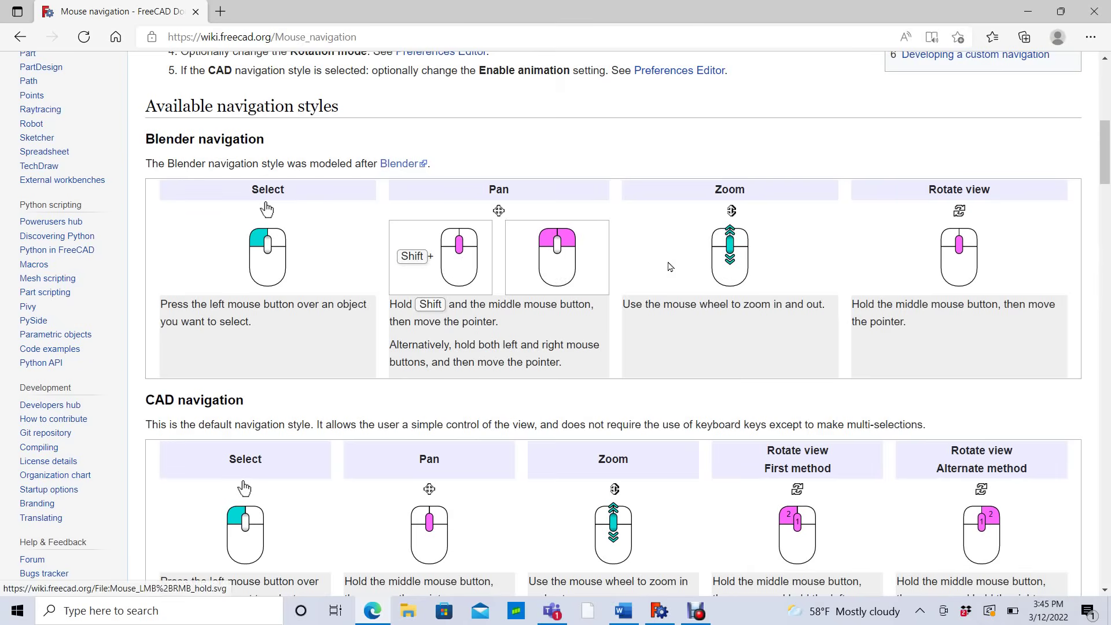
Scroll through the CAD navigation table to the start of the Gesture navigation section.
scroll(670, 266, down, 1)
scroll(670, 266, down, 1)
scroll(670, 266, down, 1)
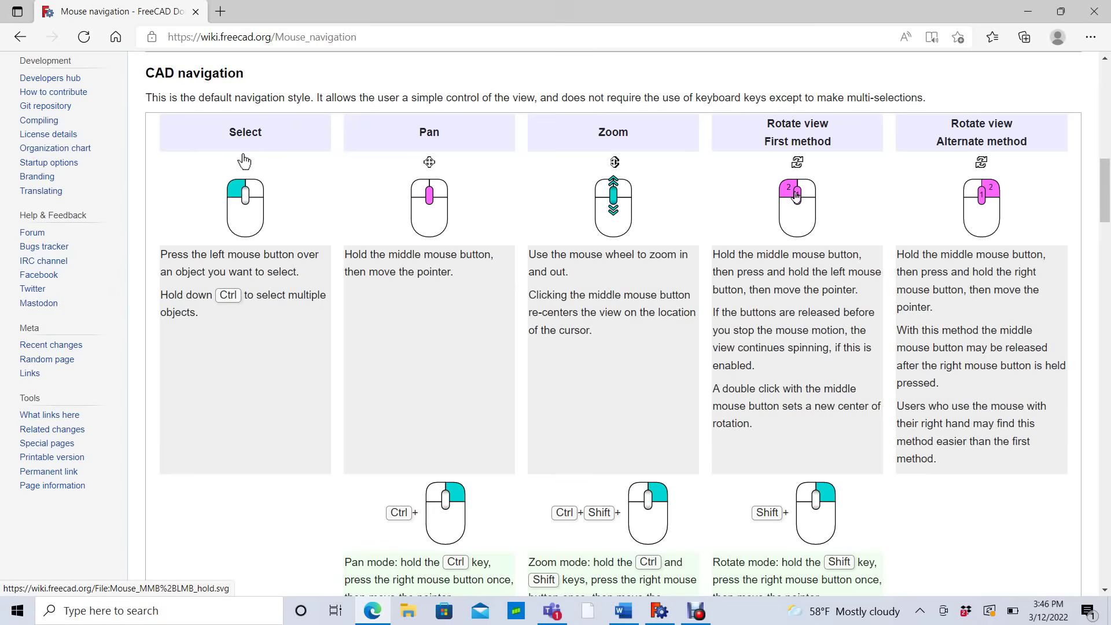
scroll(808, 220, down, 3)
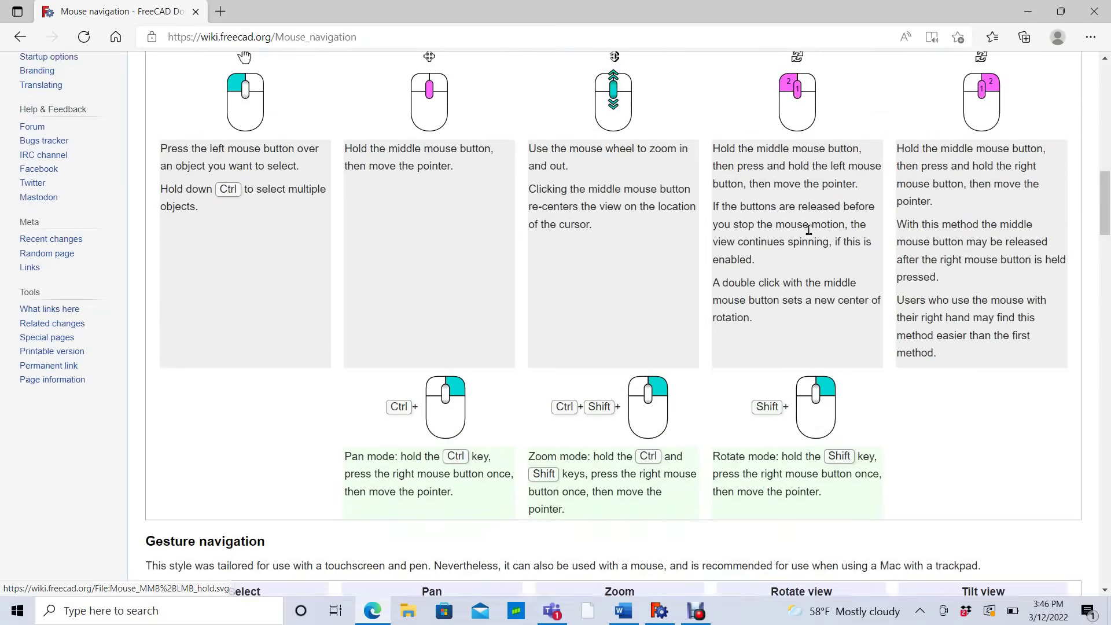